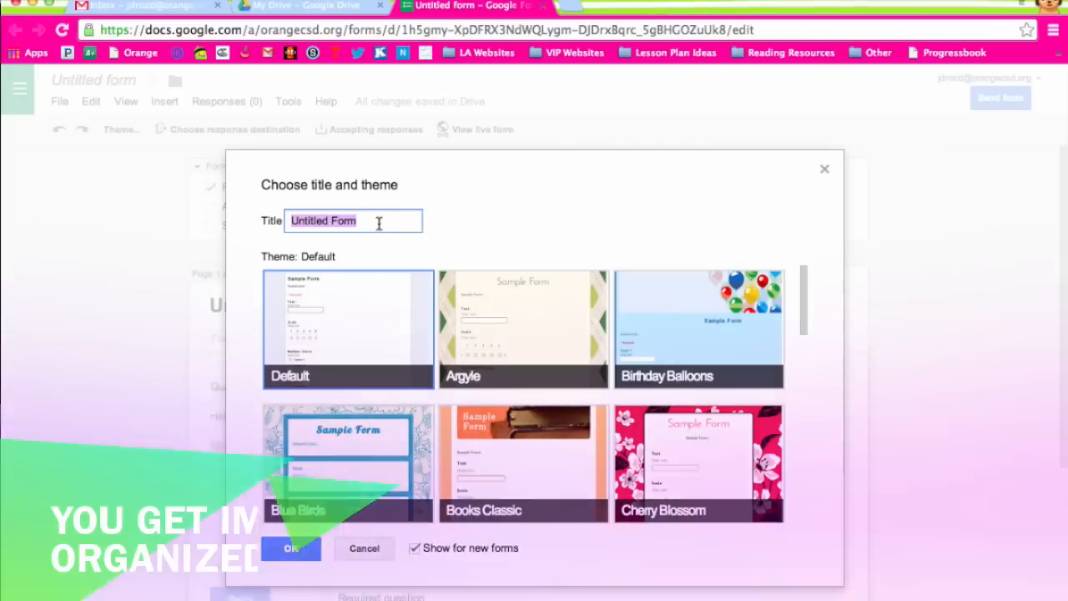
Step: Replace the form's title with "Google Form" and accept it with the Default theme
key("BackSpace")
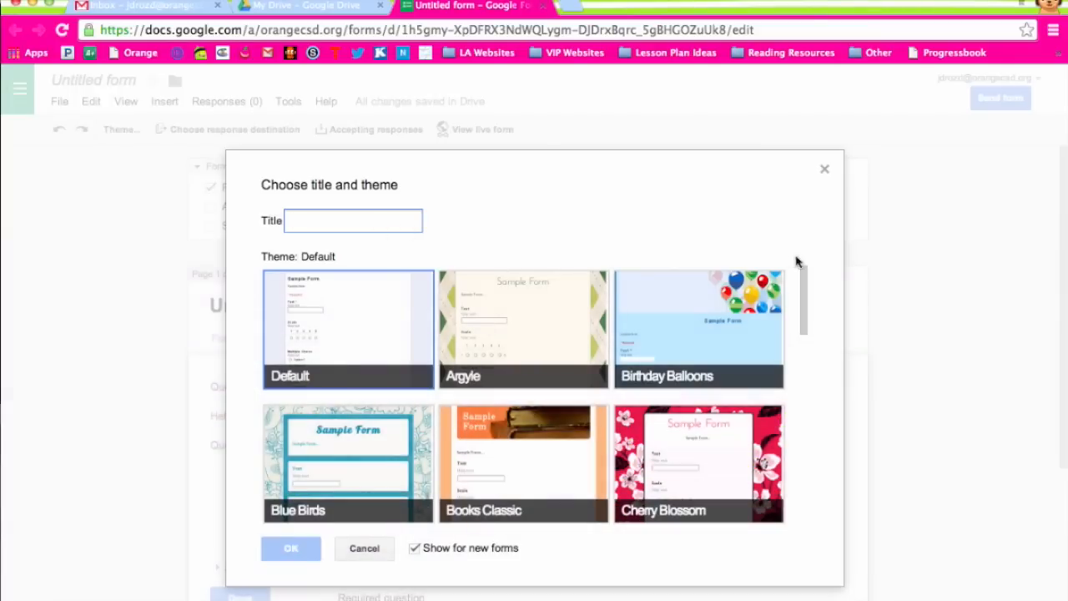
mouse_move(801, 278)
left_mouse_down()
mouse_move(802, 373)
mouse_move(814, 275)
left_mouse_up()
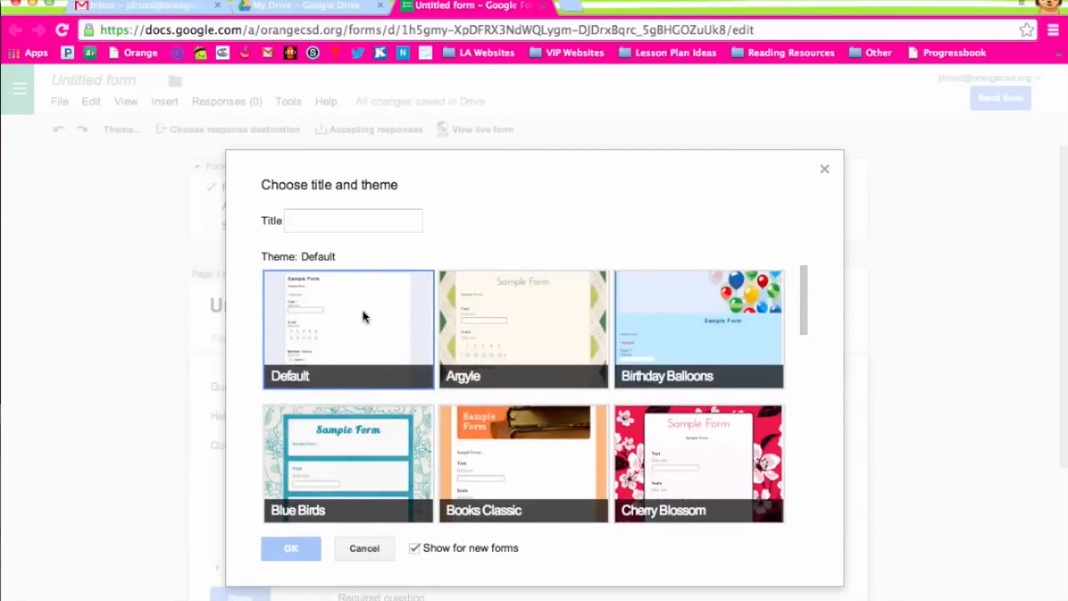
left_click(376, 224)
type("Google Form")
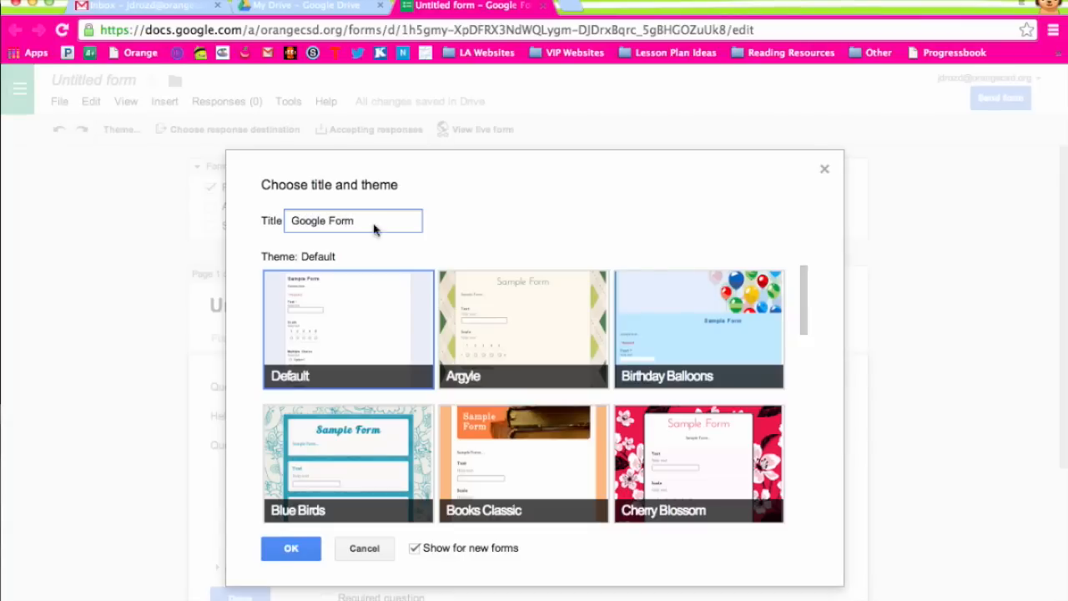
left_click(290, 548)
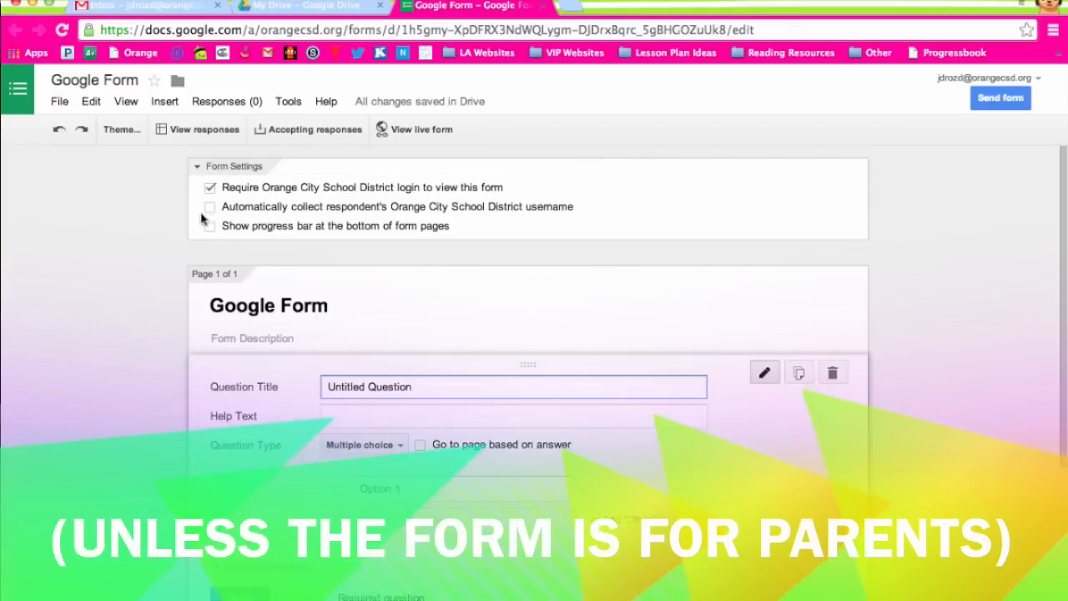
Step: Enable automatic collection of respondents' district usernames and enter the form description "This is a tutorial on how to create a Google Form."
left_click(210, 208)
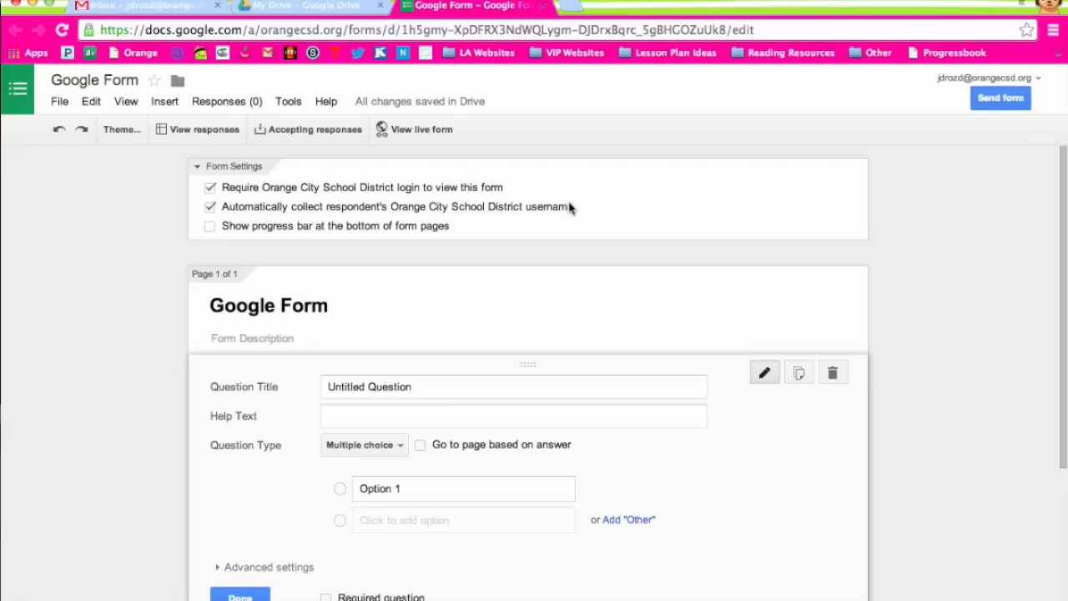
scroll(516, 265, "down", 2)
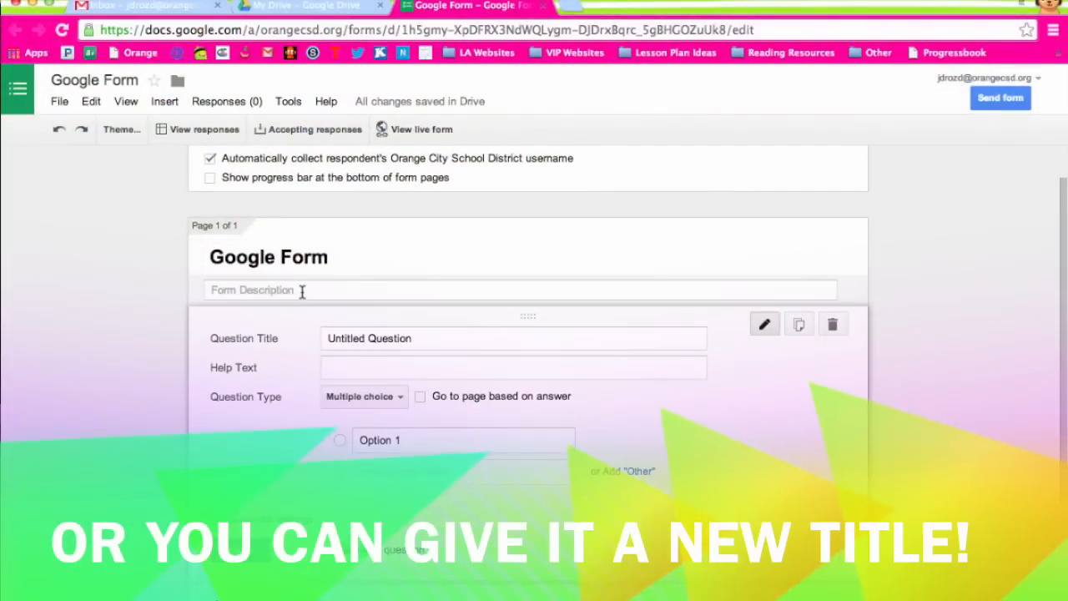
left_click(298, 290)
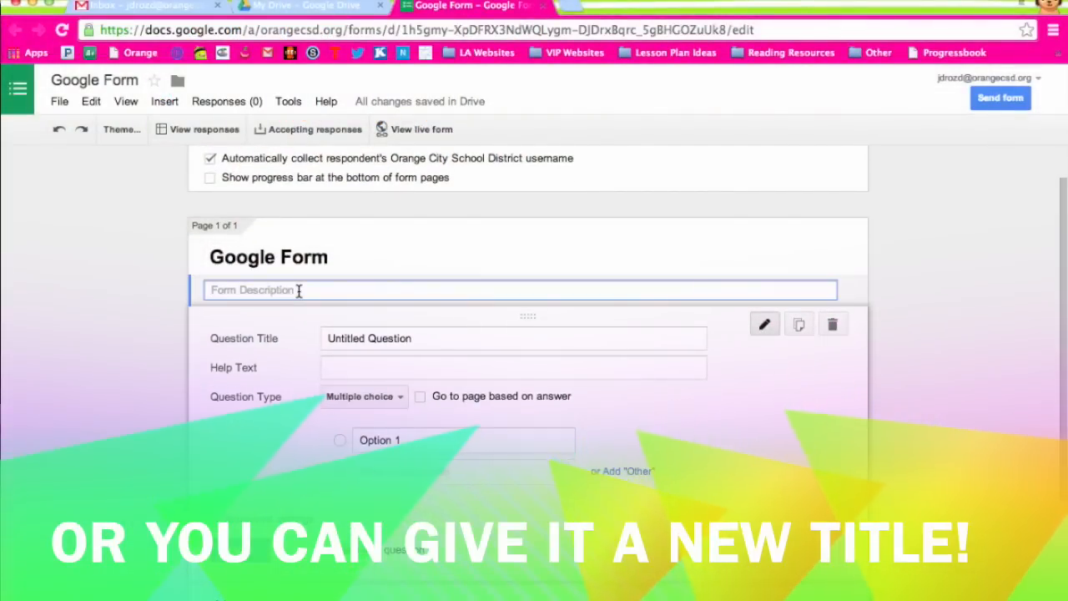
type("This is a tutorial on how to create a Google Form.")
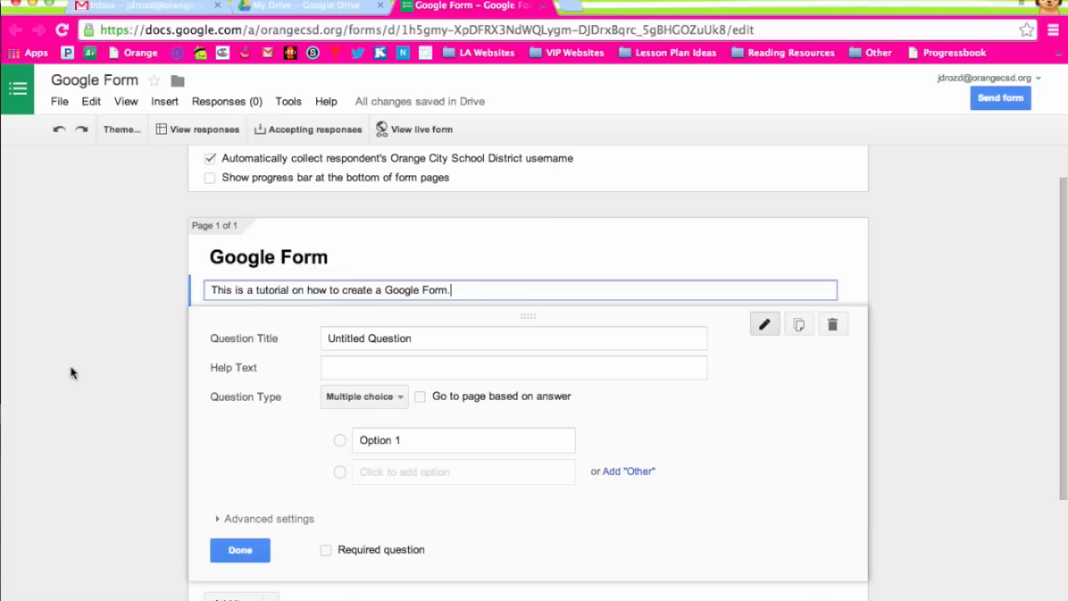
left_click(98, 363)
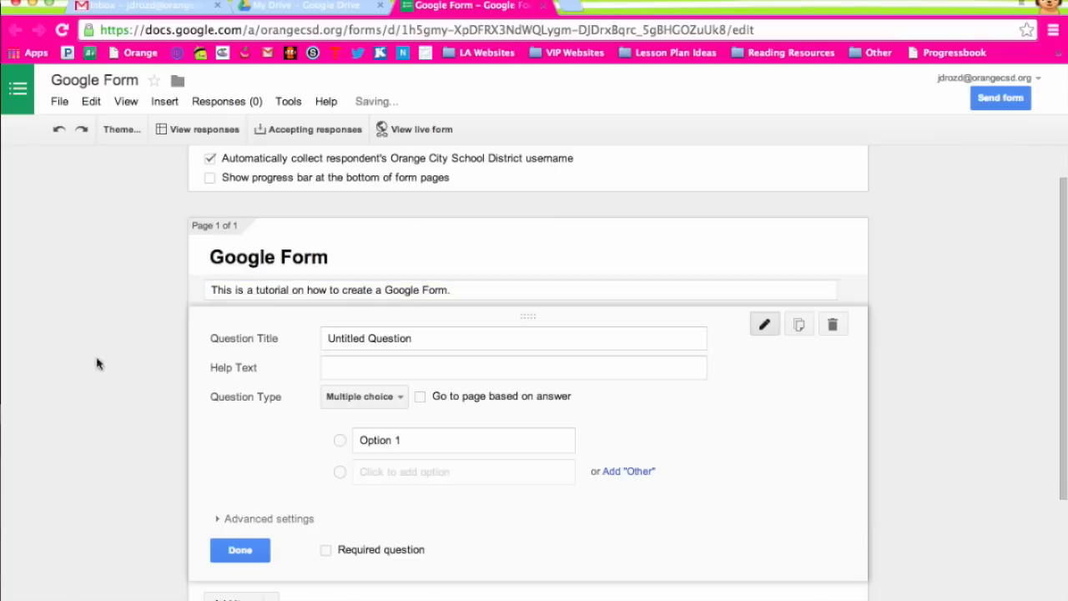
left_click(164, 102)
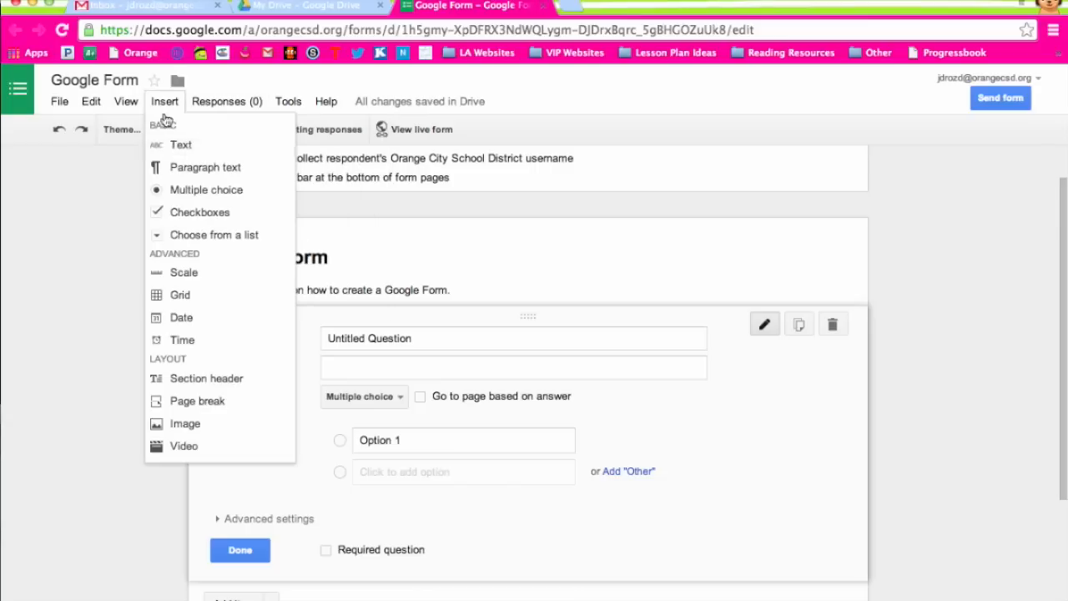
left_click(96, 447)
Step: Set up the first question as a required Text question titled "What is a Google Form?" and finish editing it
left_click(434, 337)
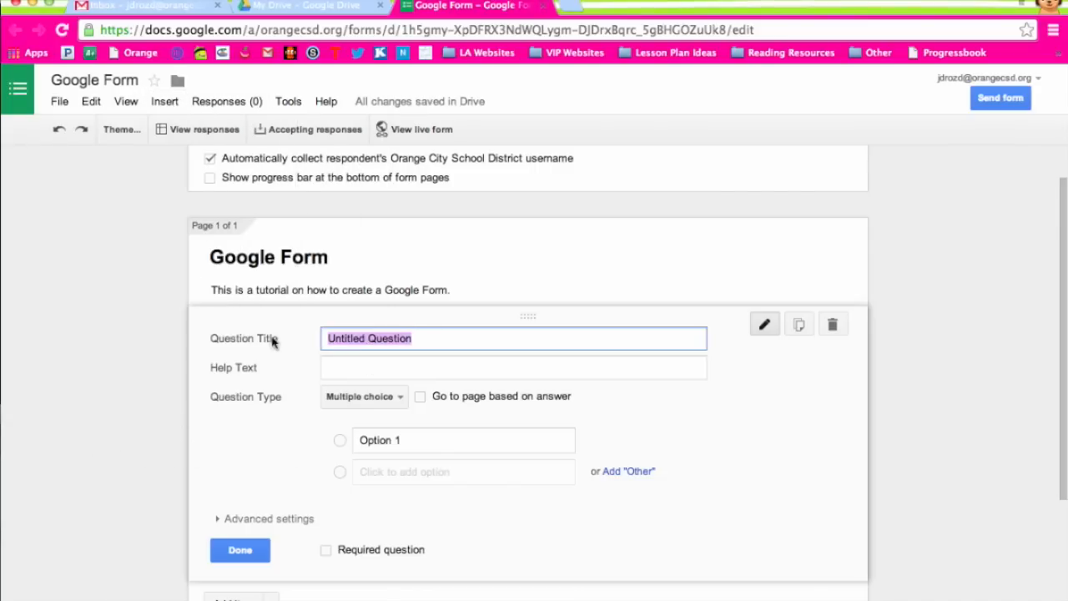
key("BackSpace")
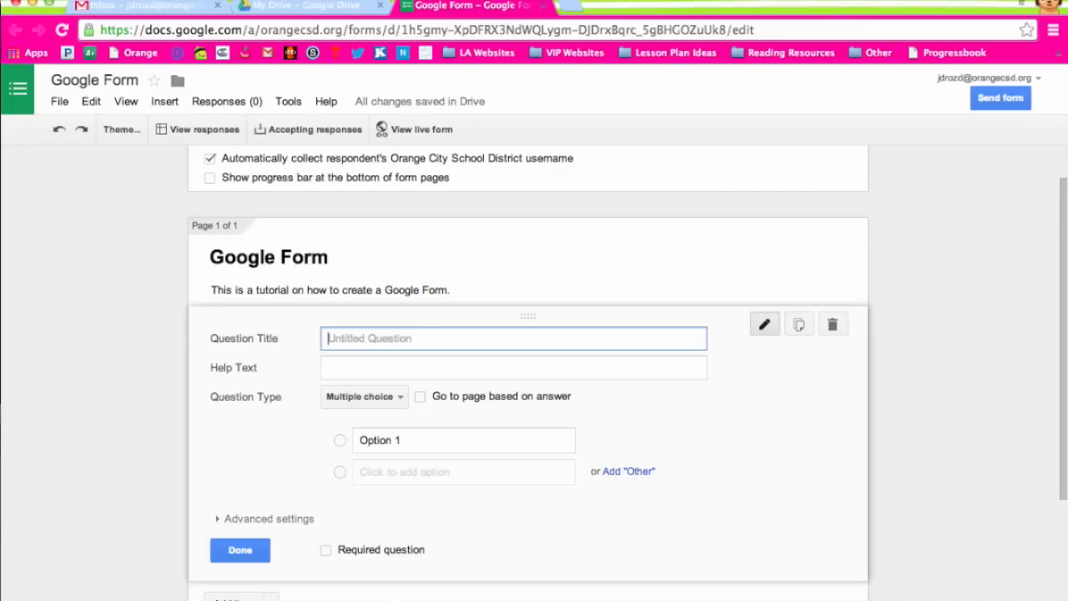
left_click(399, 398)
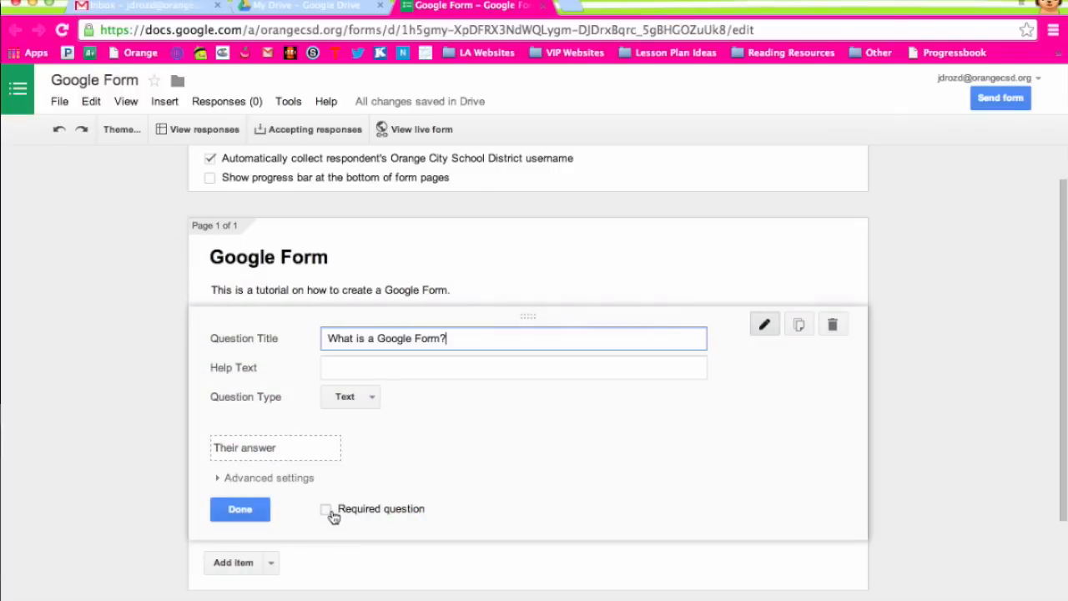
left_click(331, 513)
left_click(235, 508)
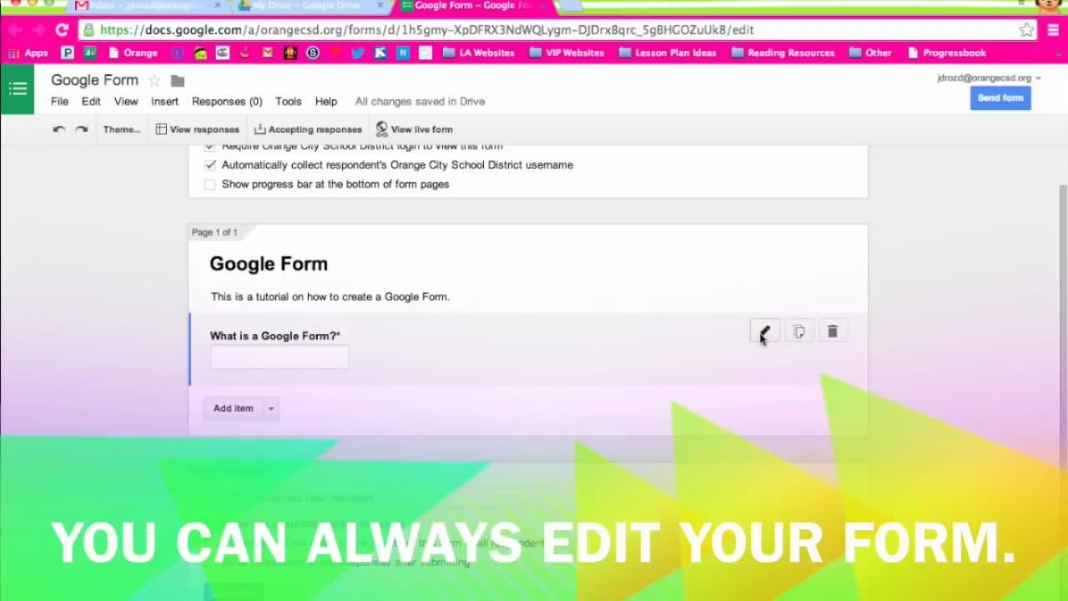
Step: Reopen the "What is a Google Form?" question and change its type to Paragraph text
left_click(761, 334)
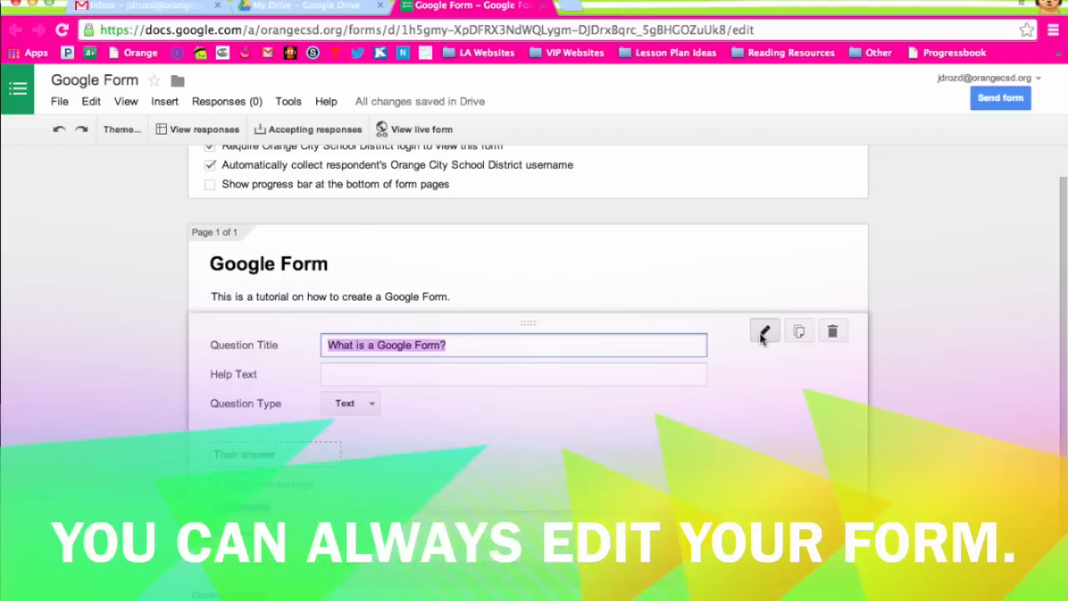
left_click(353, 403)
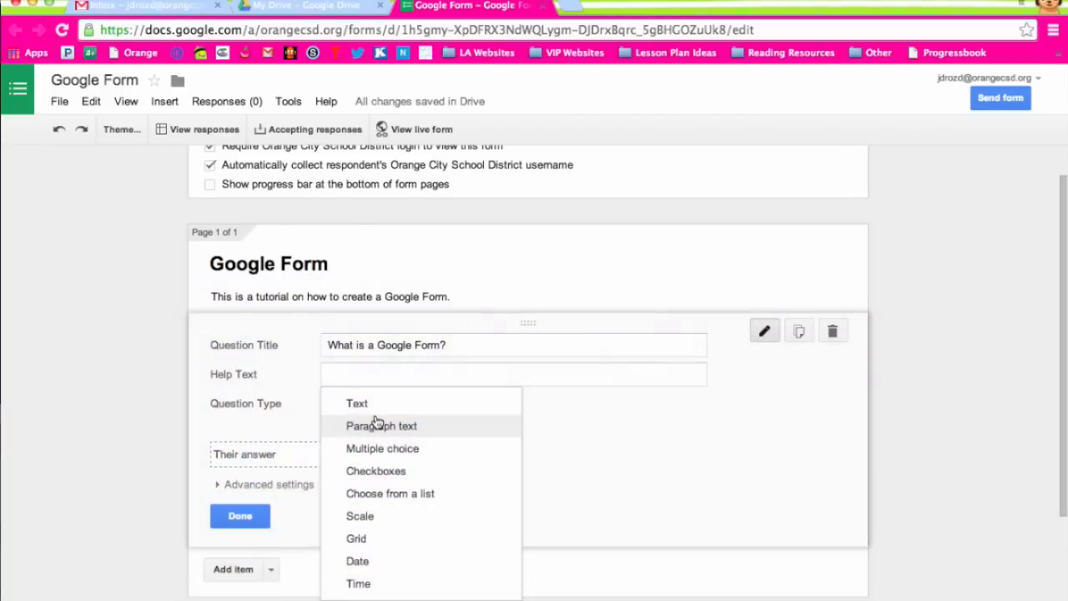
left_click(377, 423)
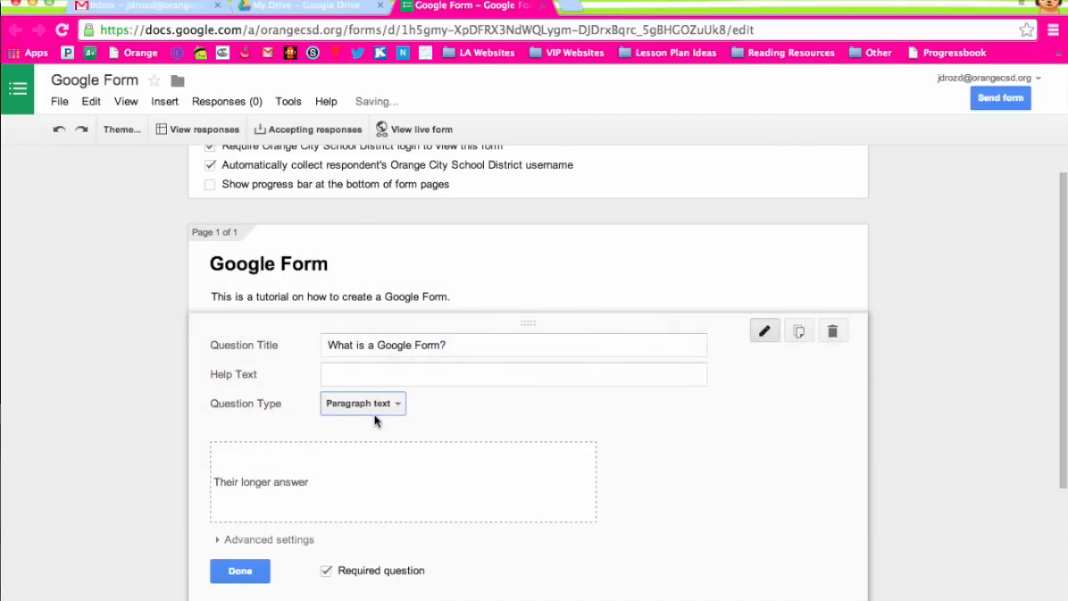
left_click(239, 571)
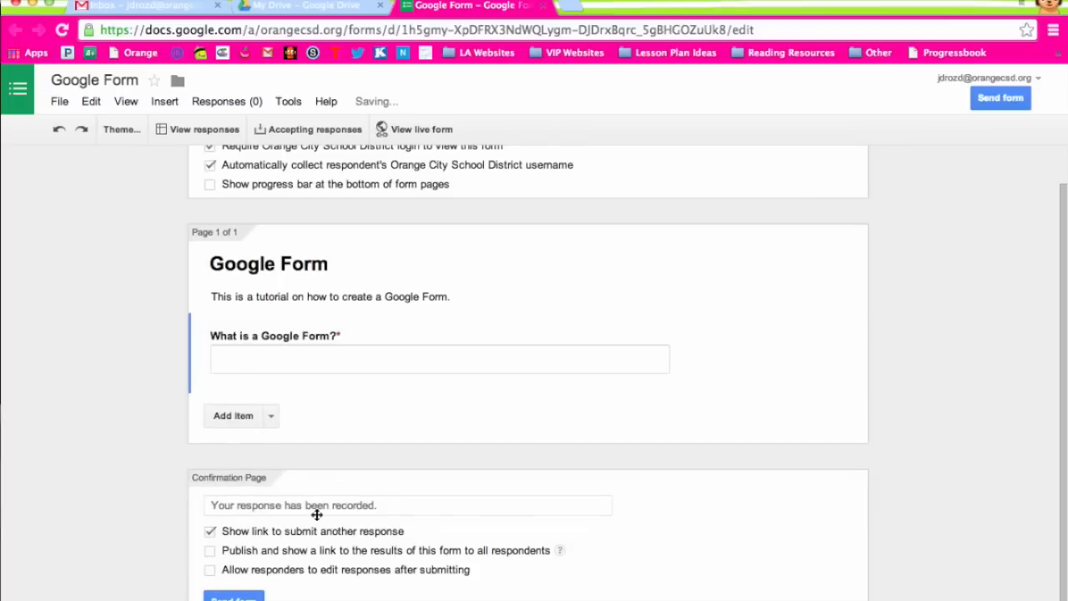
Step: Duplicate the "What is a Google Form?" question and finish editing the copy with its settings as they are
left_click(798, 332)
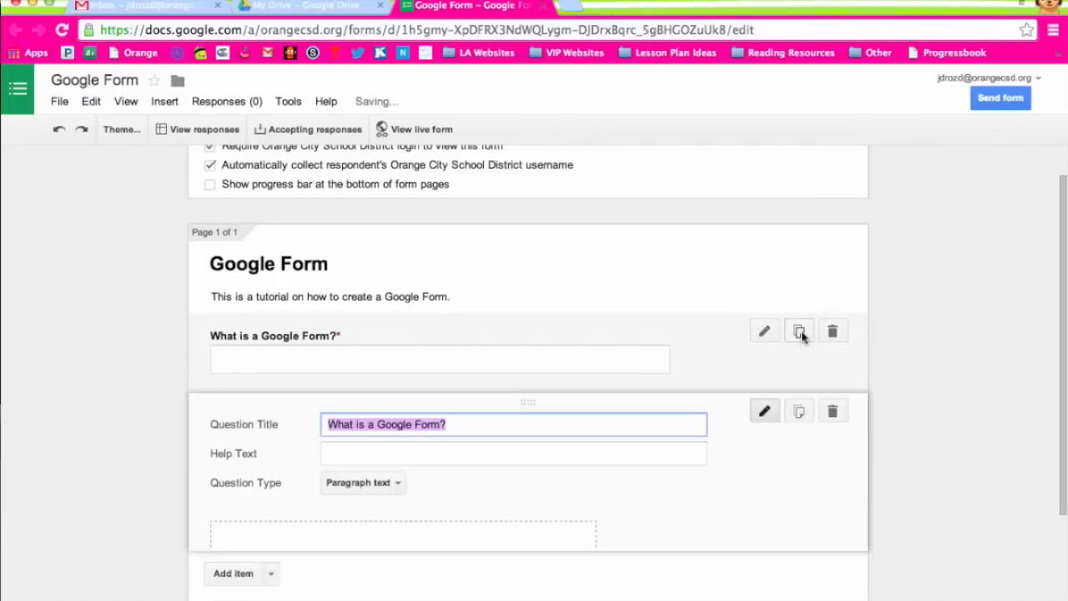
scroll(759, 501, "down", 2)
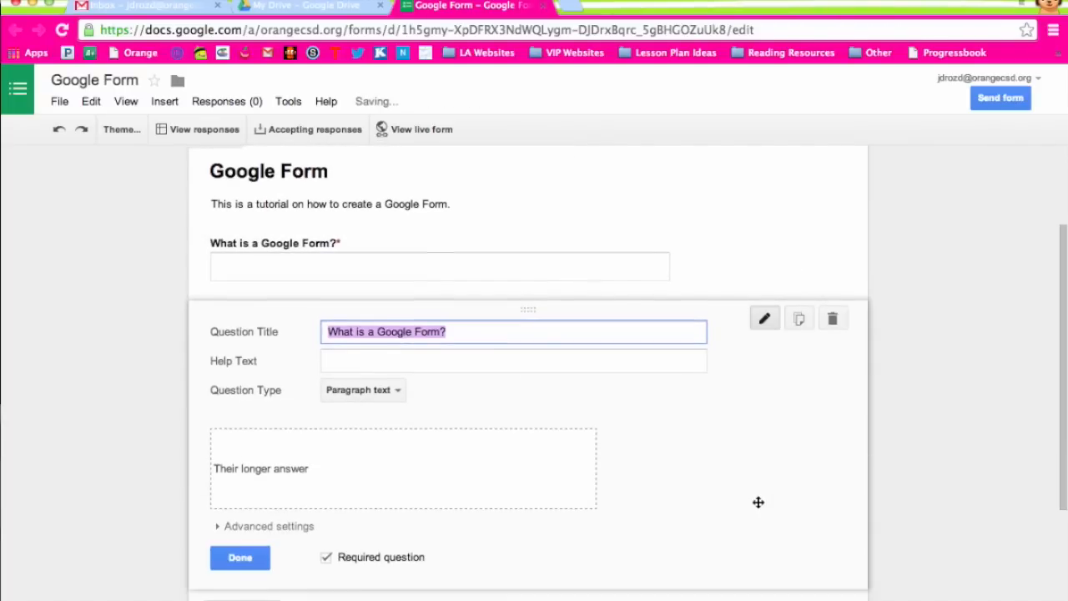
left_click(563, 337)
left_click(241, 558)
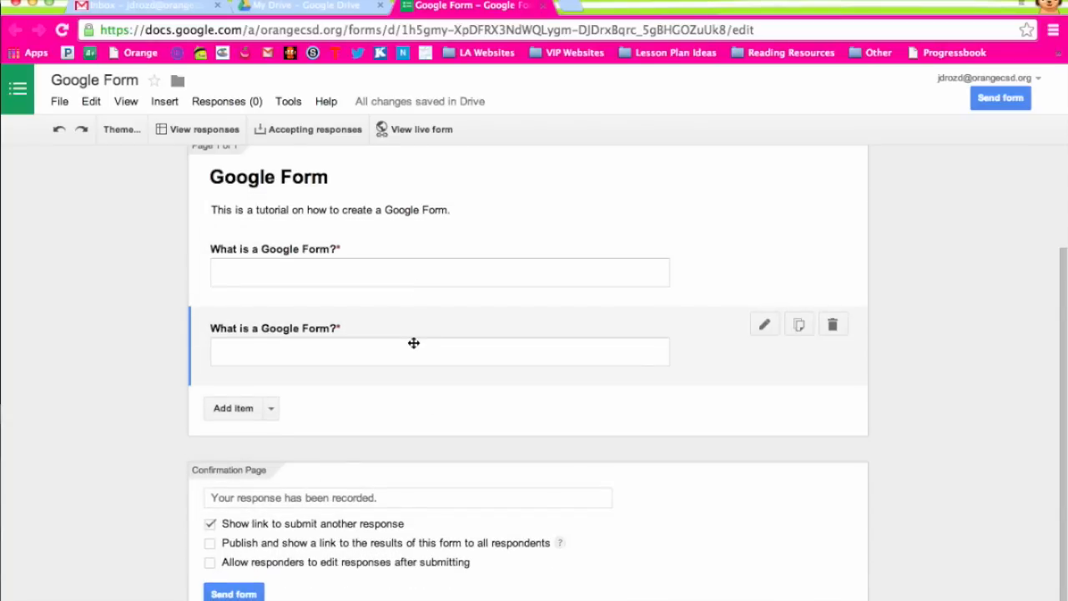
Step: Add a new Multiple choice question titled "What is a required question?" below the existing questions
left_click(228, 408)
type("What is a required question?")
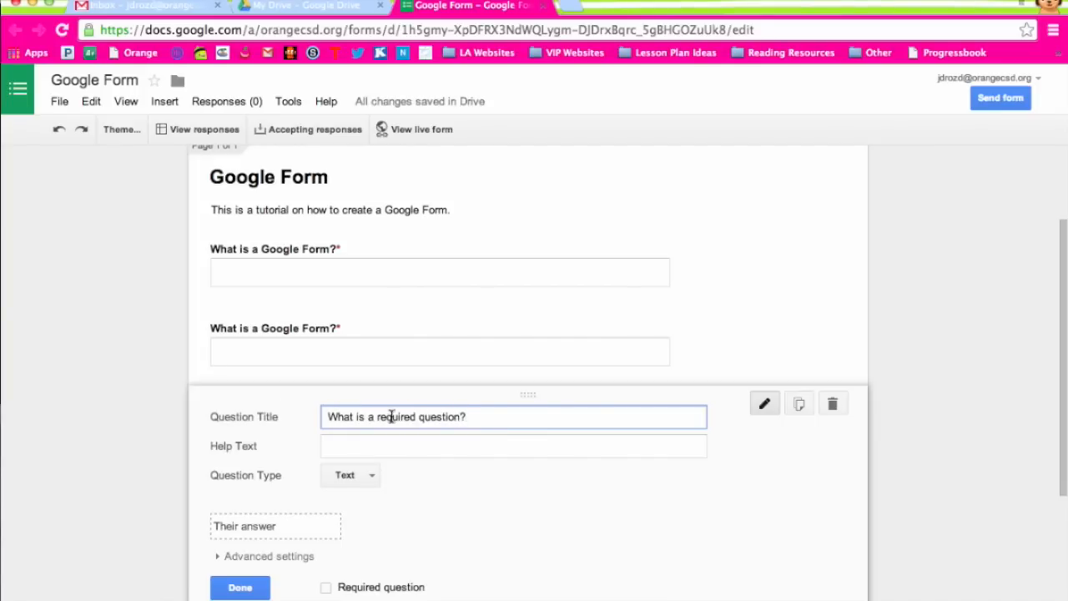
left_click(370, 477)
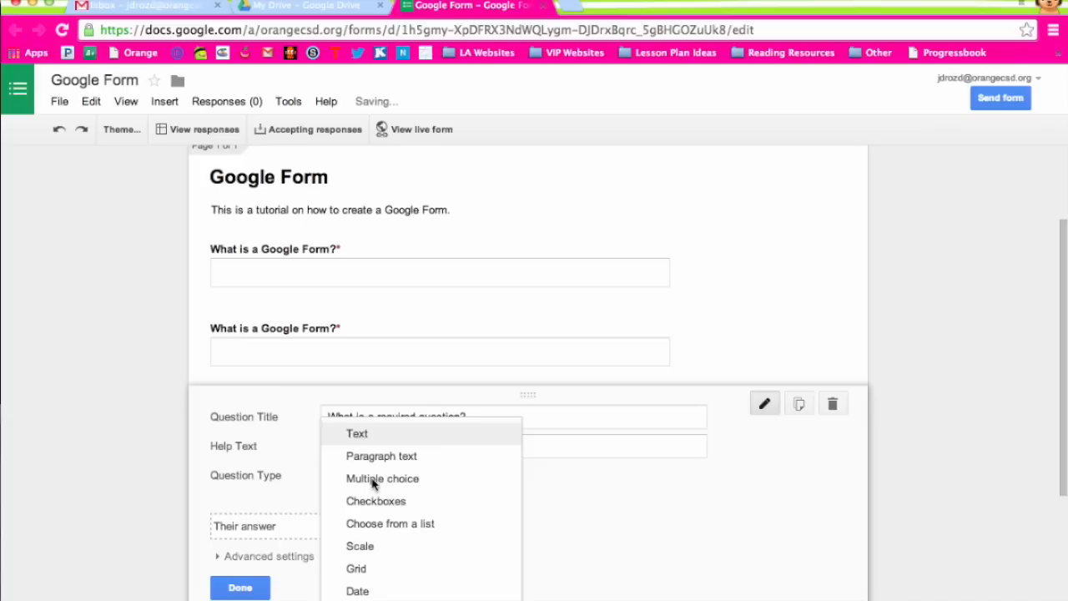
left_click(423, 484)
Step: Enter the answer choices "Must answer the question" and "Ignore the question", and make the multiple-choice question required
left_click(403, 519)
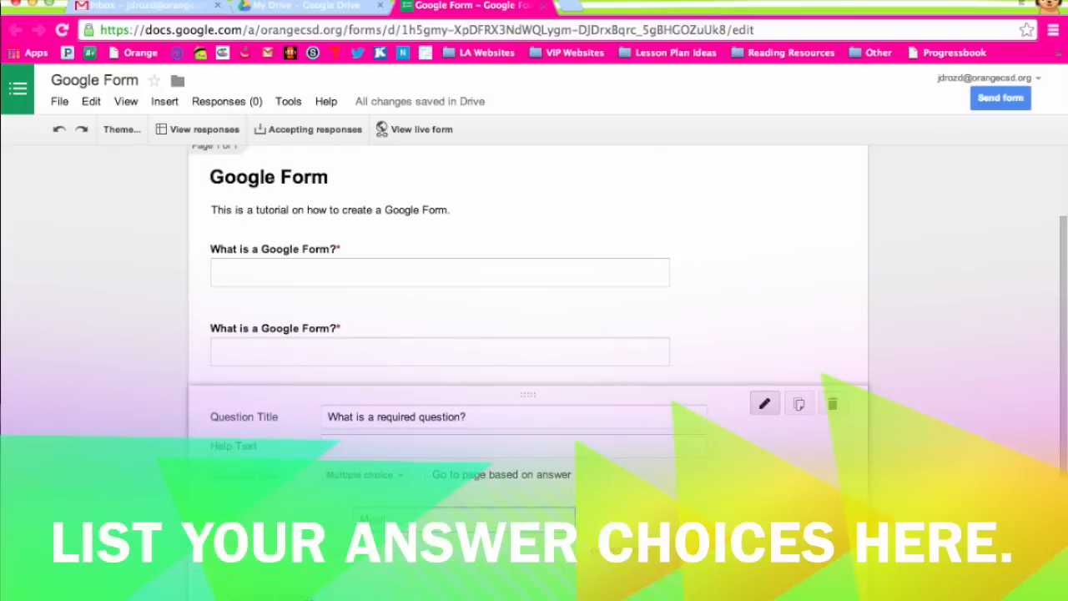
type("Must answer the question")
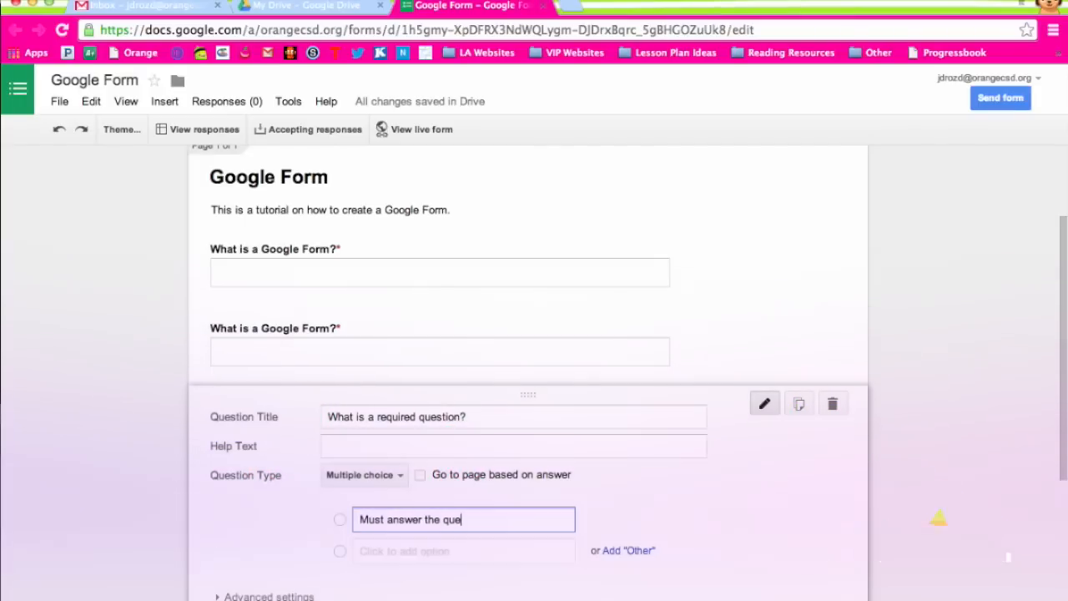
left_click(339, 557)
left_click_drag(427, 551, 364, 551)
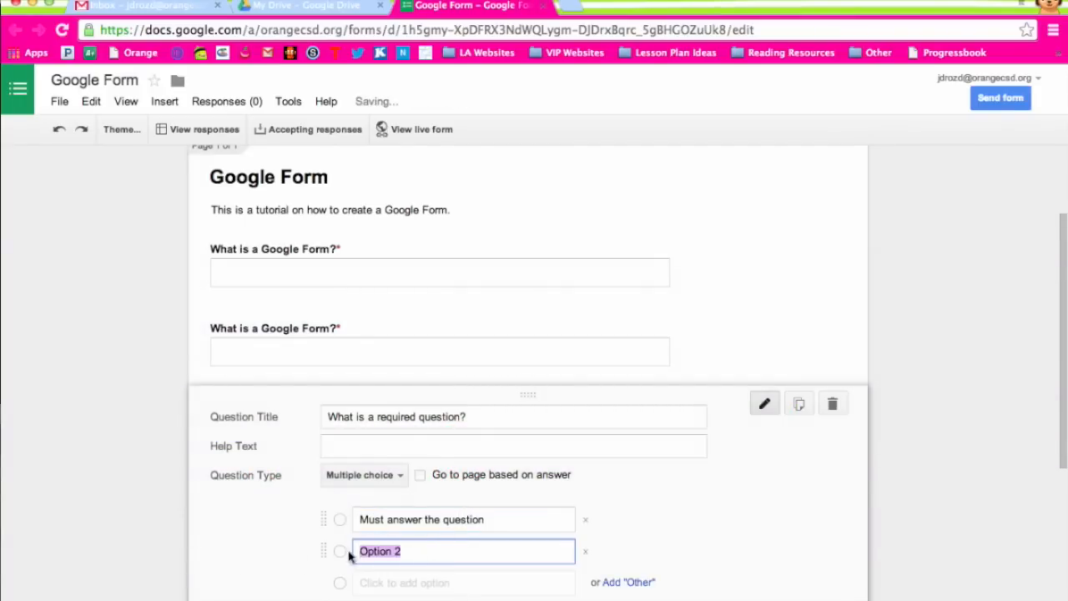
type("Ignore the ques")
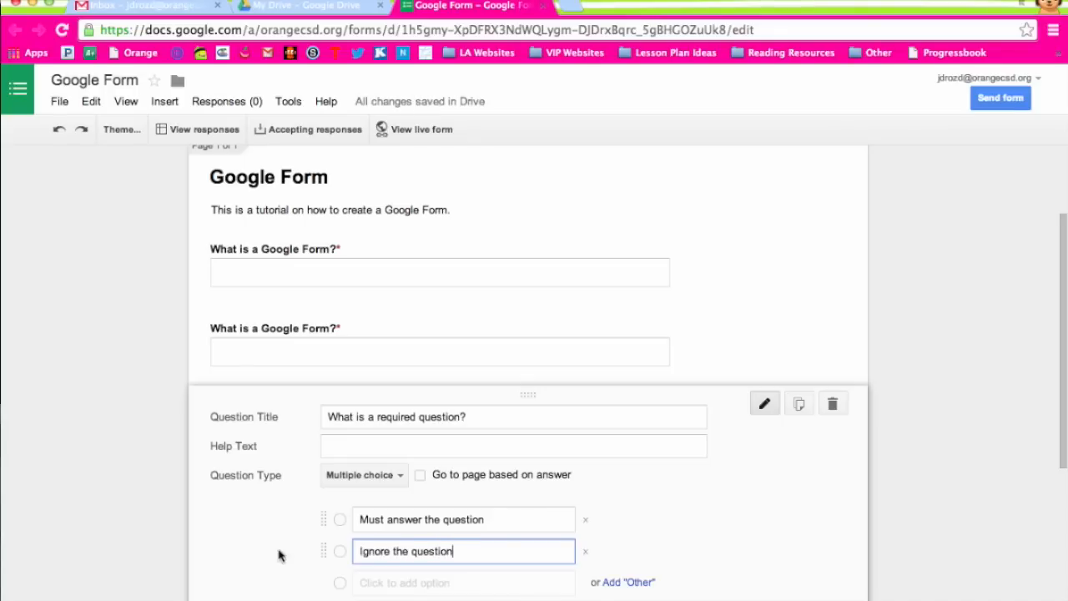
scroll(715, 536, "down", 3)
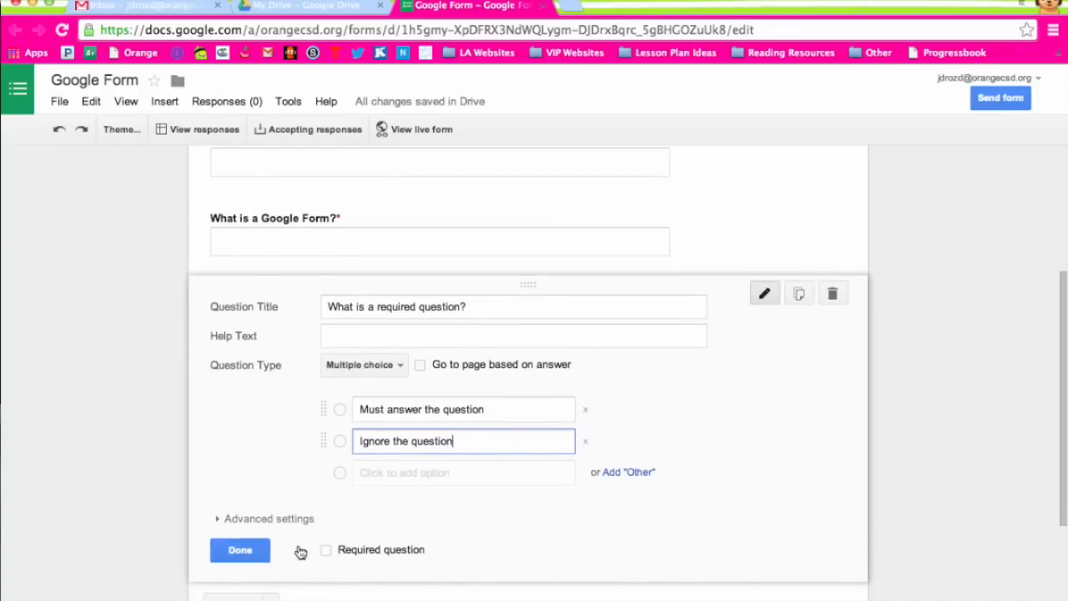
left_click(327, 550)
left_click(240, 550)
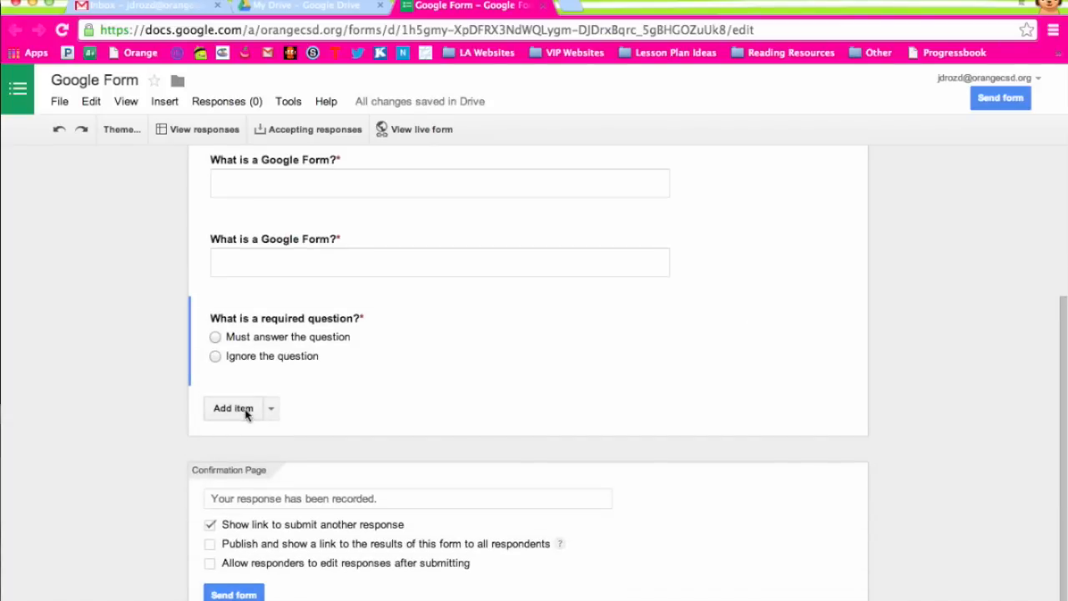
Step: Open the form's sending options, select the link to share, and look at the email sending options without sending anything
scroll(793, 322, "up", 5)
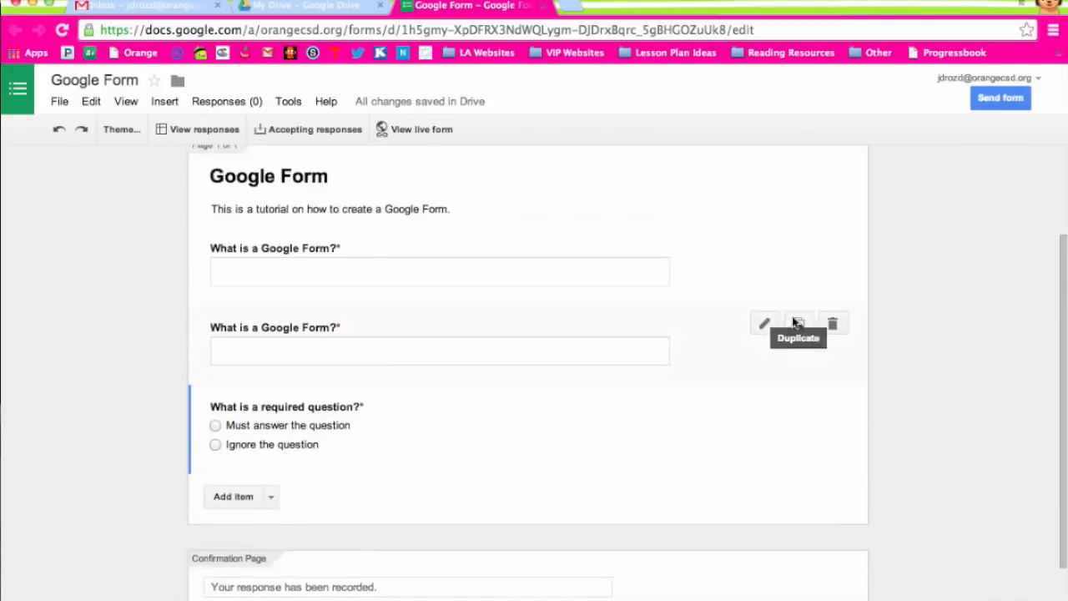
scroll(843, 296, "down", 5)
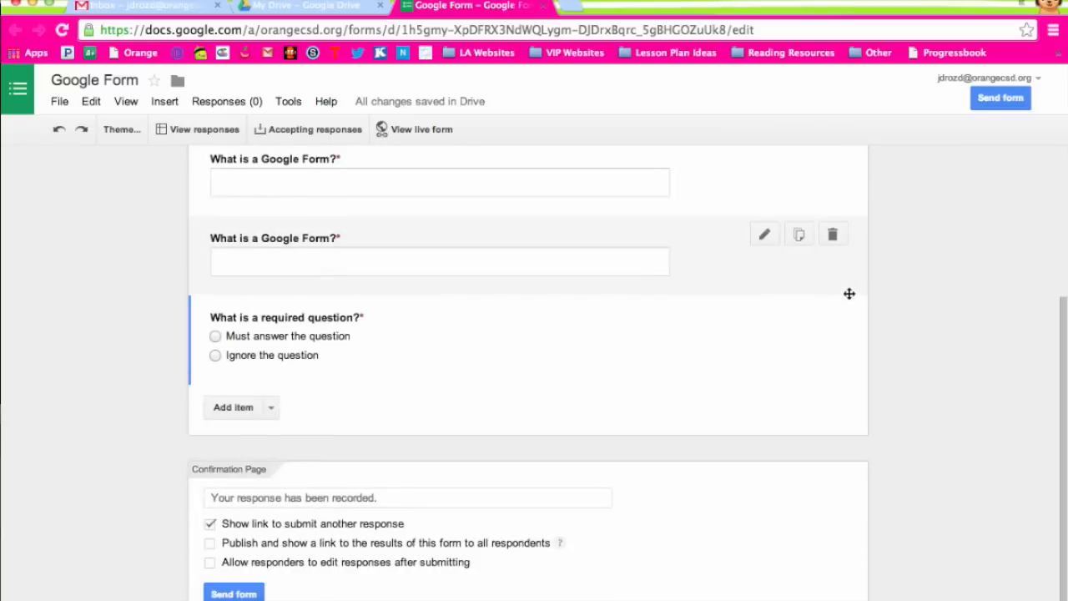
left_click(235, 594)
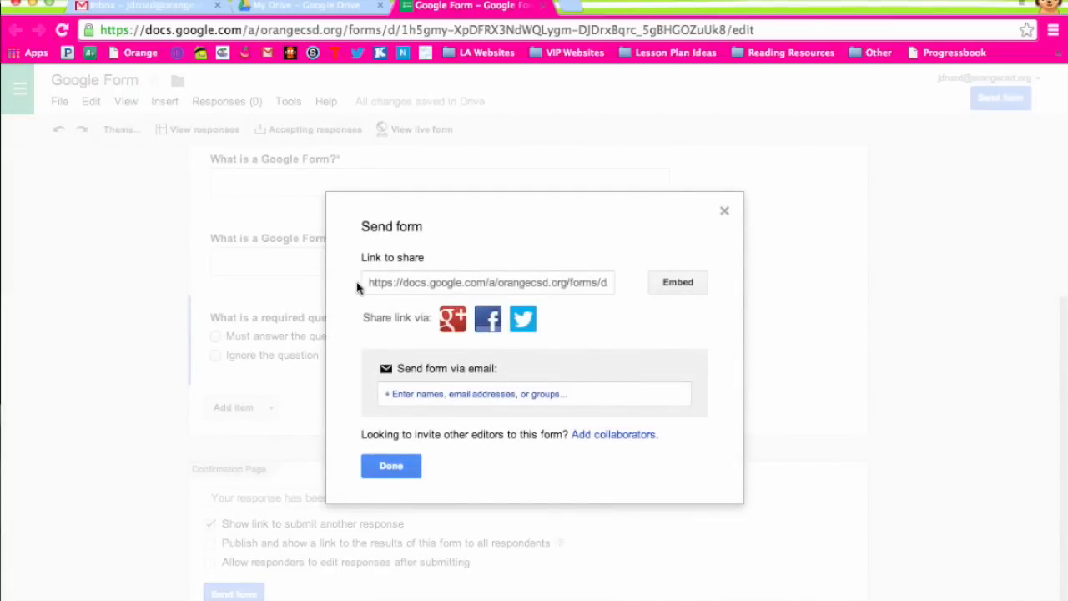
left_click(518, 286)
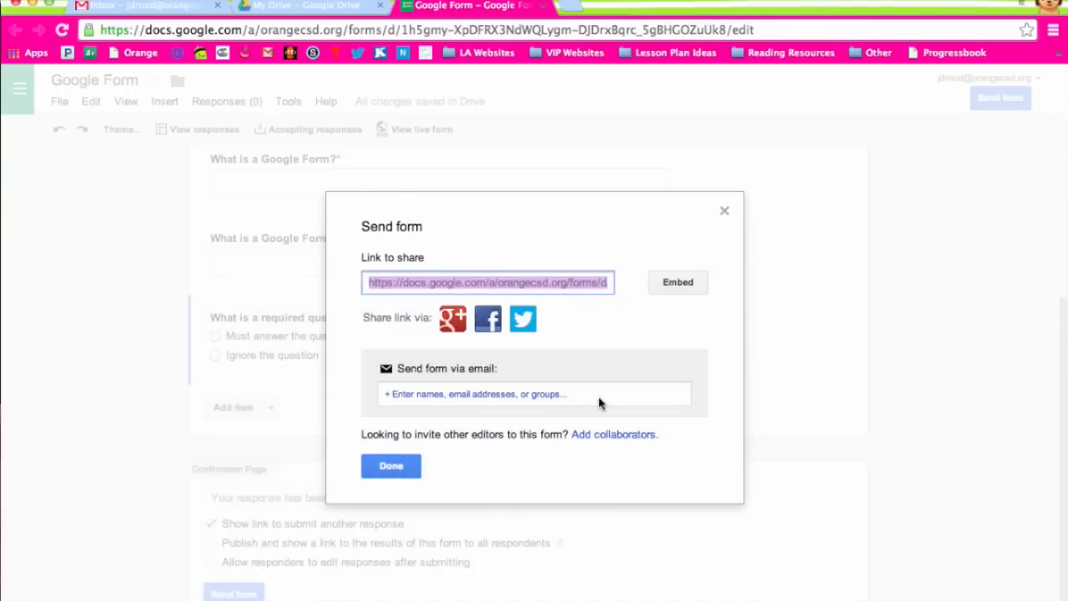
left_click(587, 404)
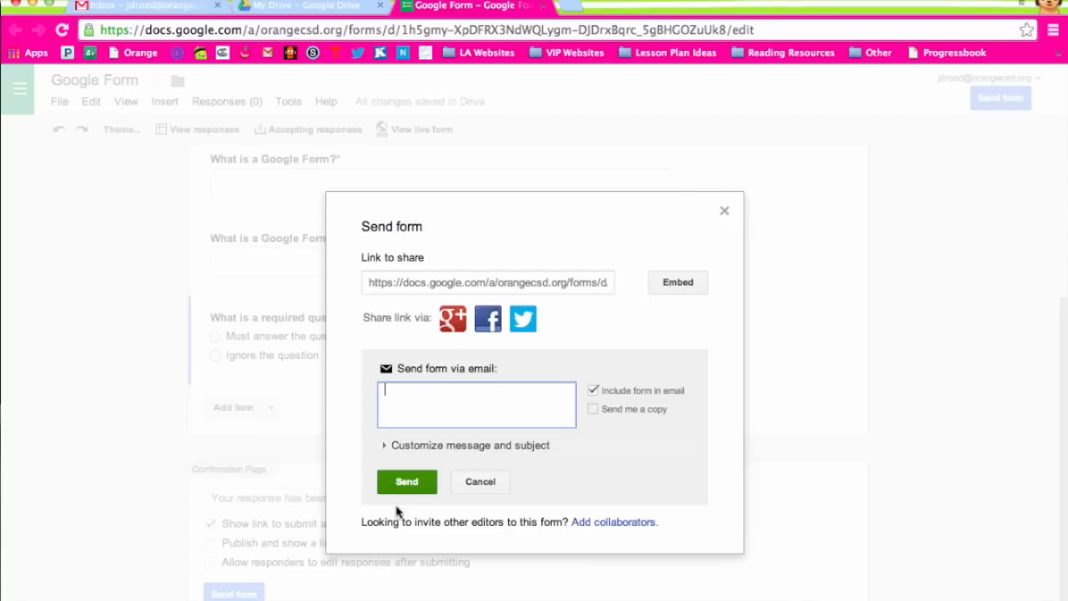
left_click(481, 483)
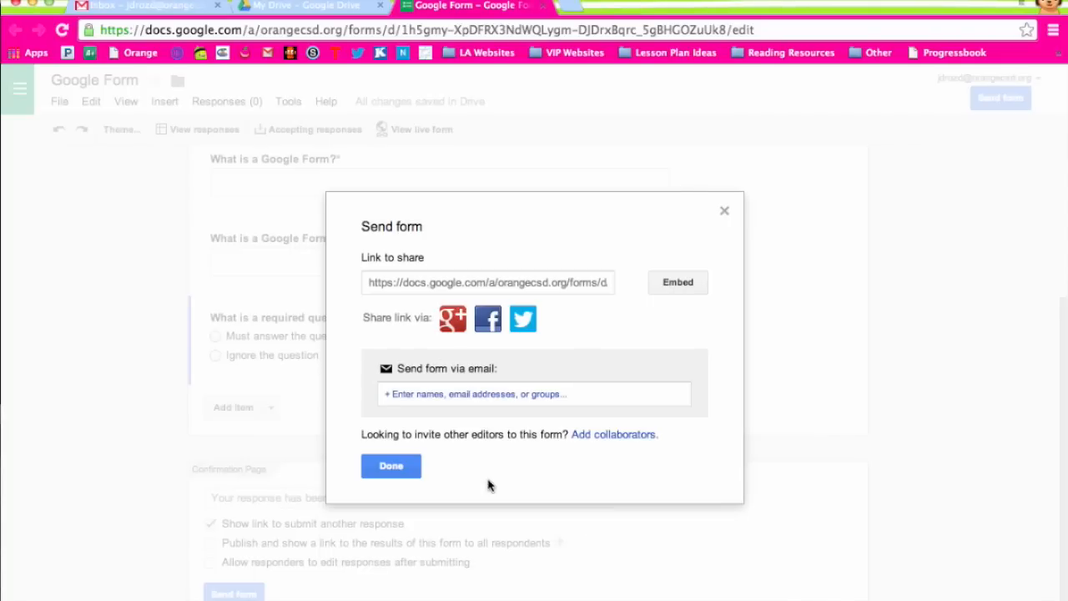
Step: Close the sending options, view the live form through to its submit area, and return to the form editor
left_click(387, 469)
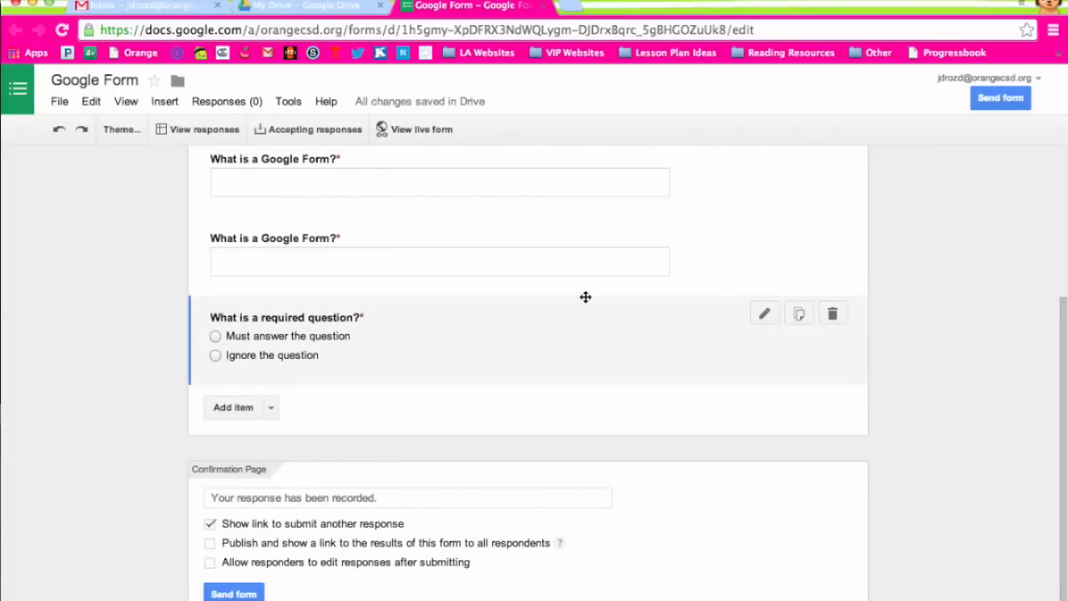
scroll(583, 297, "up", 5)
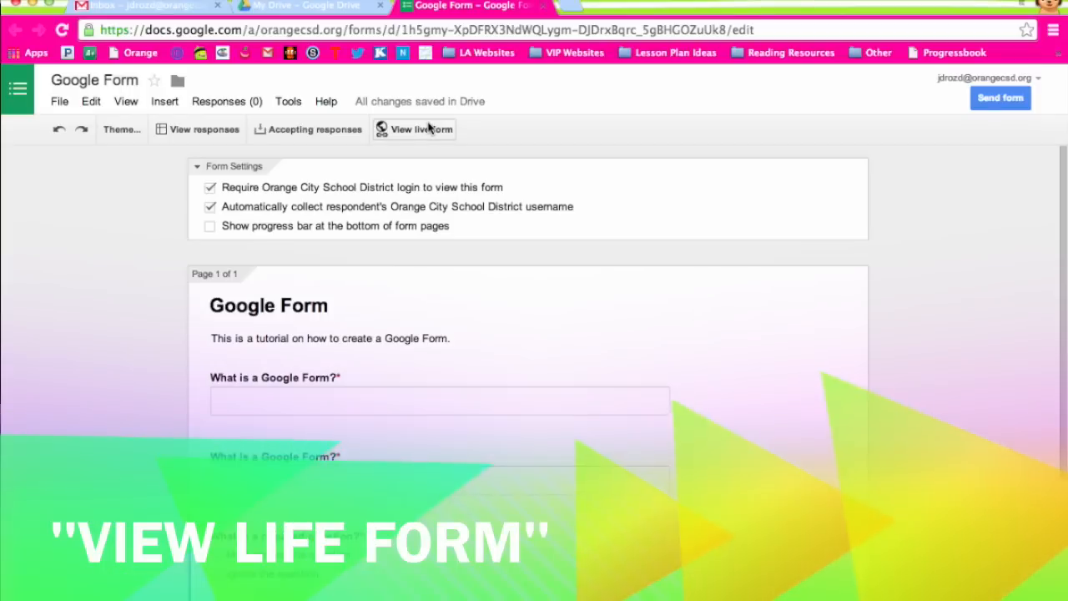
left_click(430, 130)
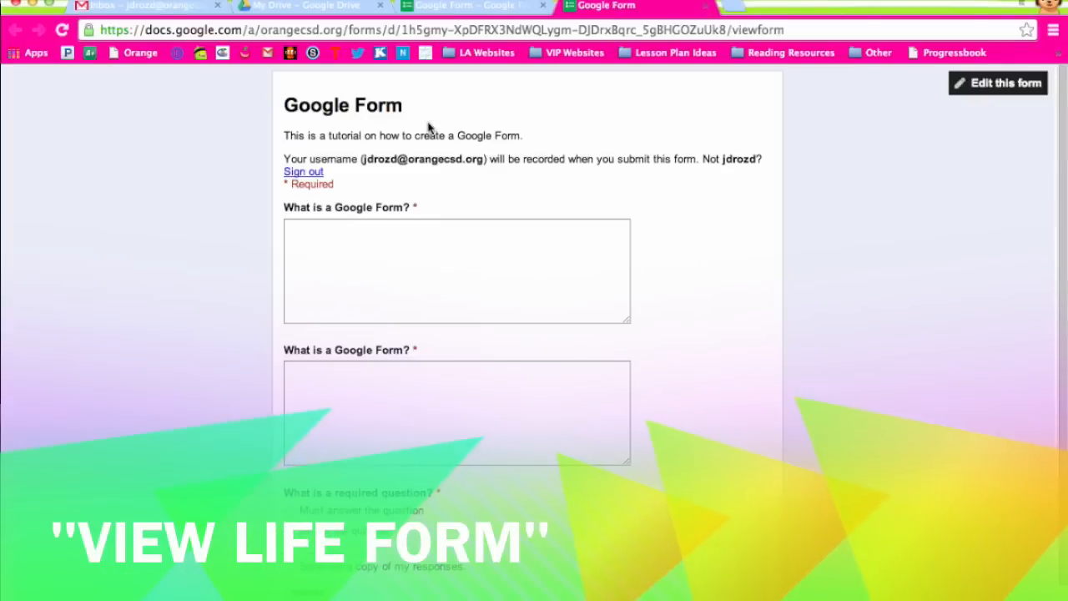
scroll(714, 334, "down", 2)
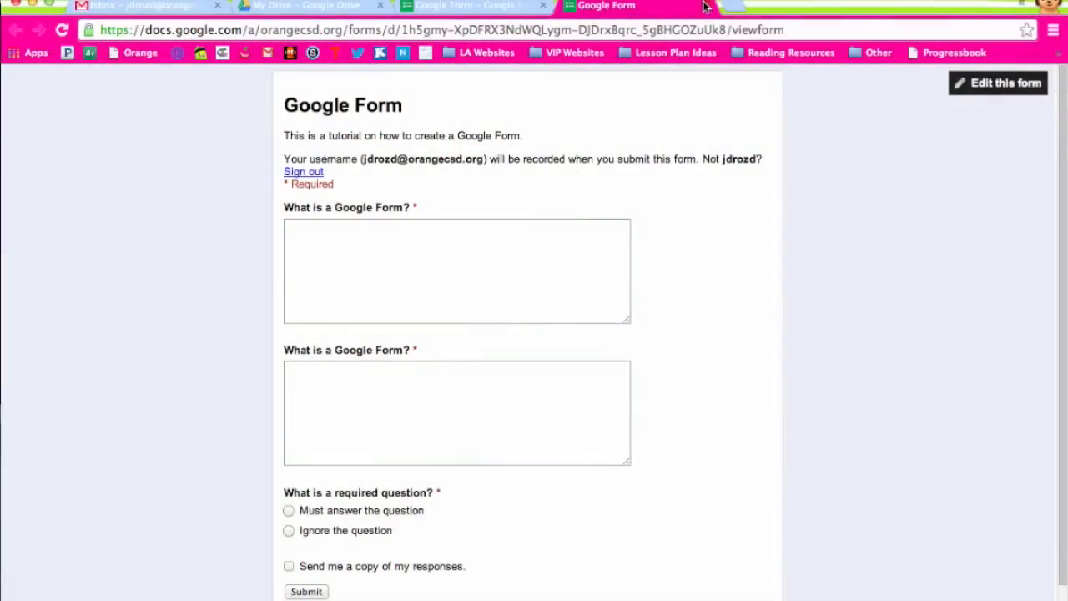
left_click(705, 6)
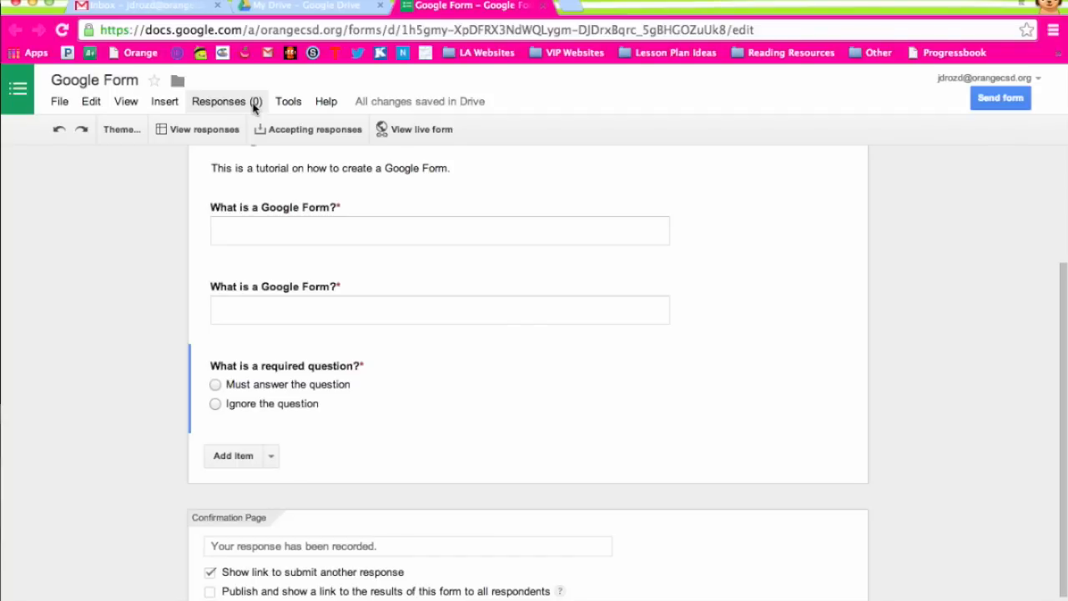
Step: Open the form's responses spreadsheet, examine its timestamp, username and question columns, and close it again
left_click(211, 132)
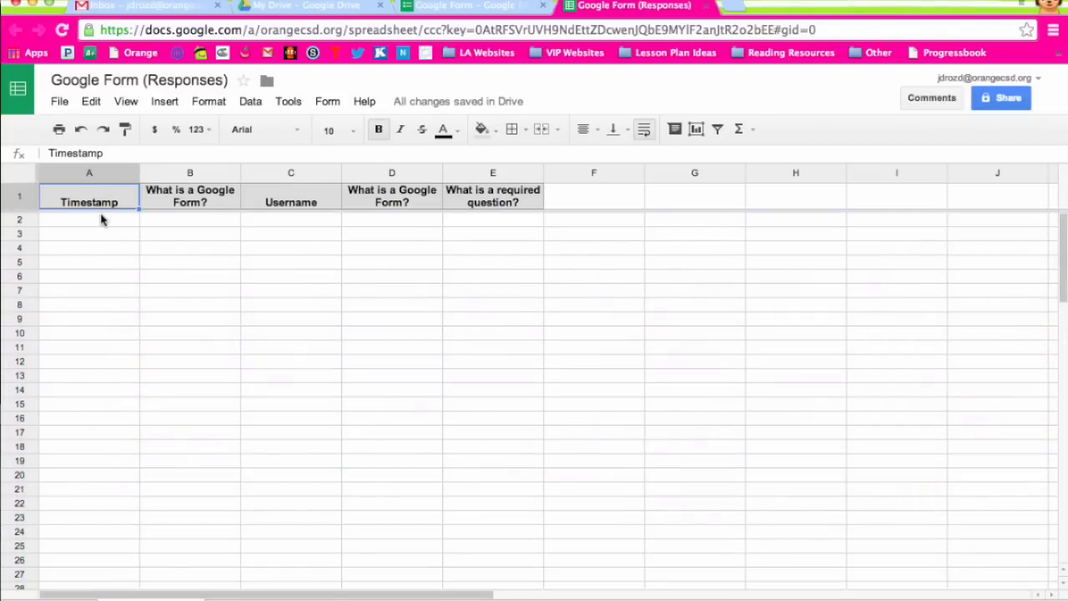
left_click_drag(318, 170, 184, 173)
left_click(325, 262)
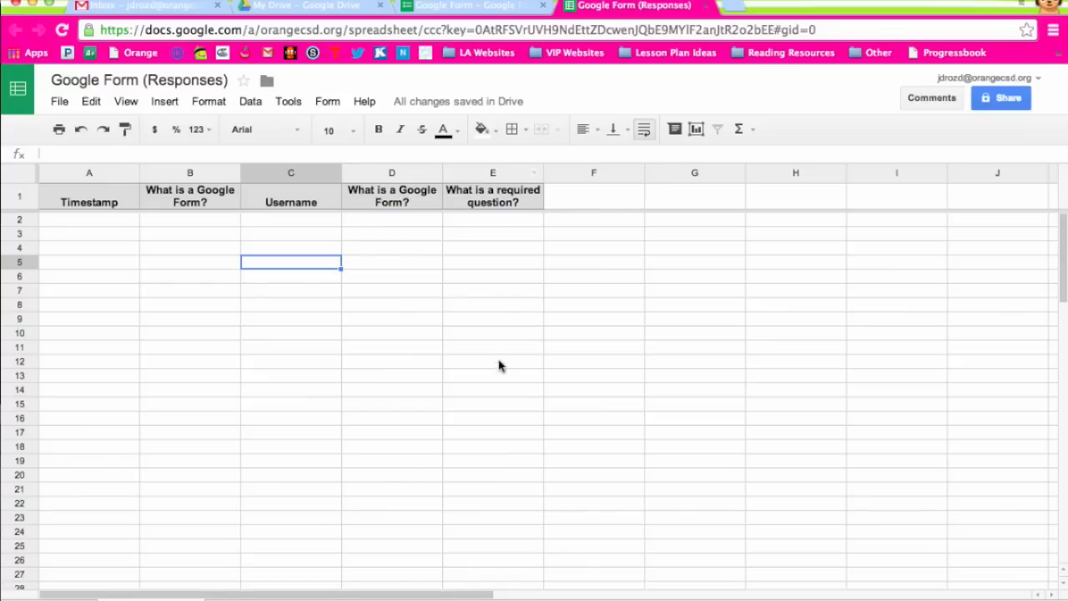
left_click(706, 8)
Step: Switch to My Drive and open the "Google Form (Responses)" spreadsheet from the file list
left_click(324, 6)
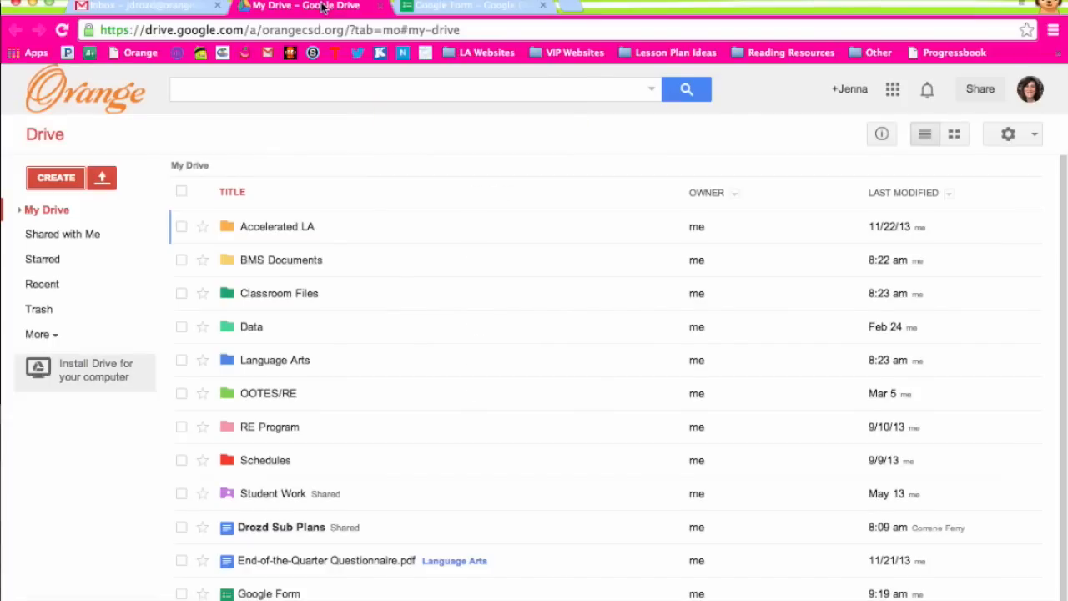
scroll(457, 444, "down", 1)
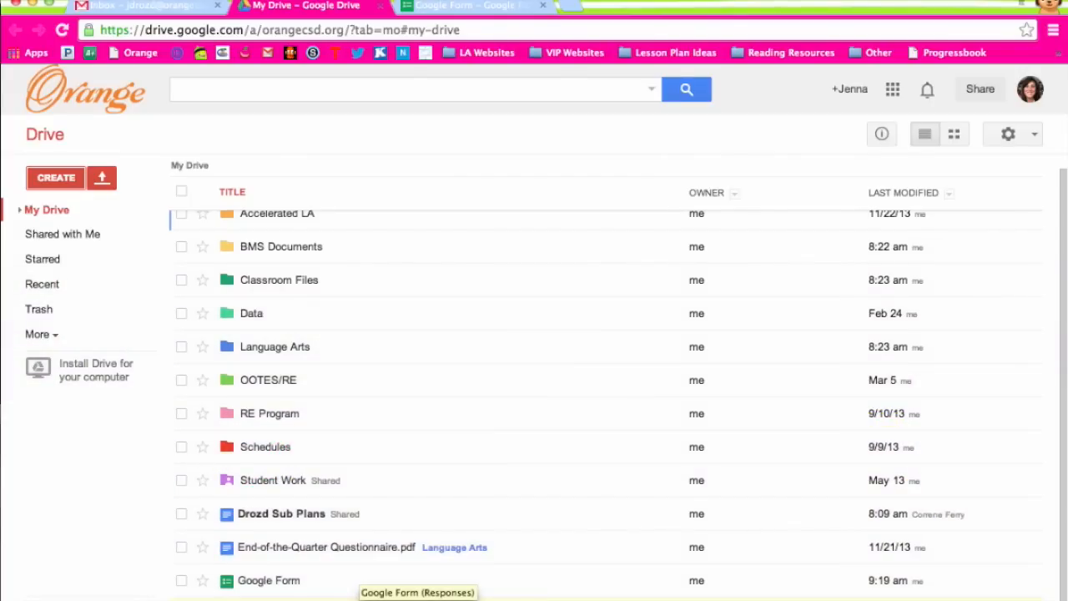
left_click(359, 580)
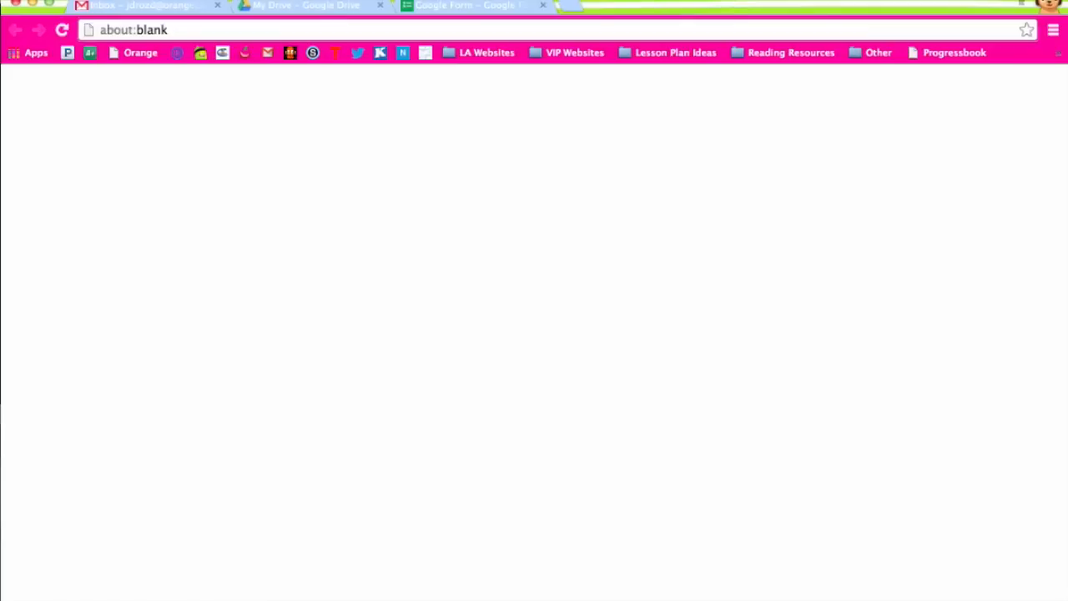